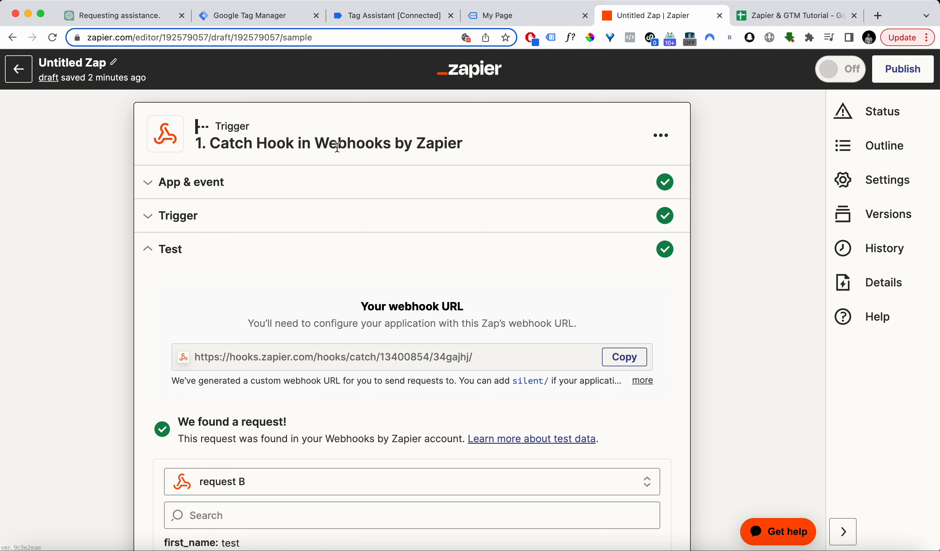
Review the Zap's webhook trigger and Google Sheets action, and switch to the test form page.
scroll(493, 187, down, 9)
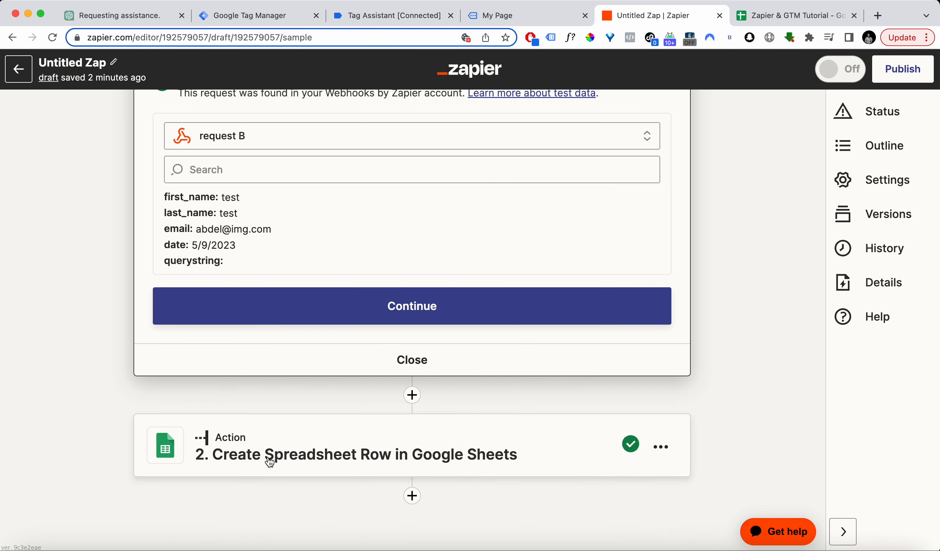
scroll(572, 457, up, 7)
scroll(571, 458, up, 2)
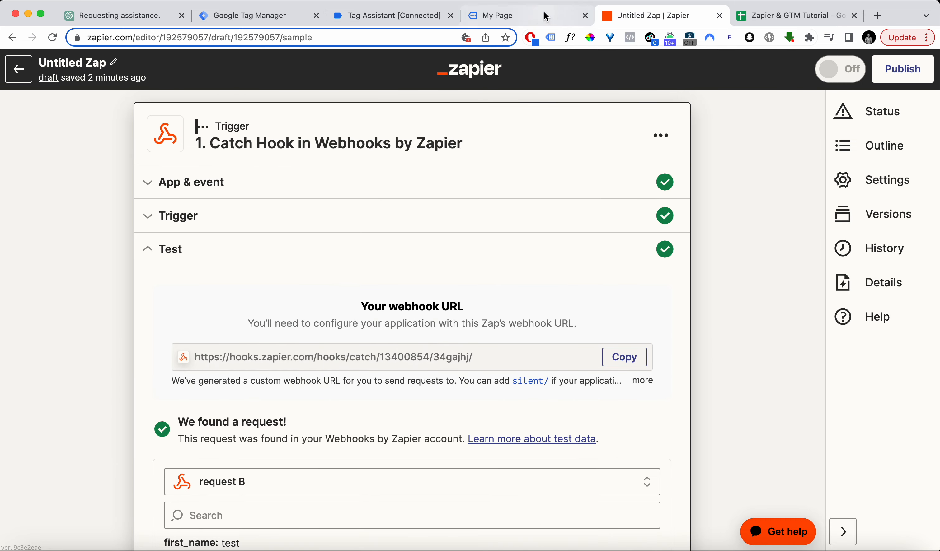
click(535, 16)
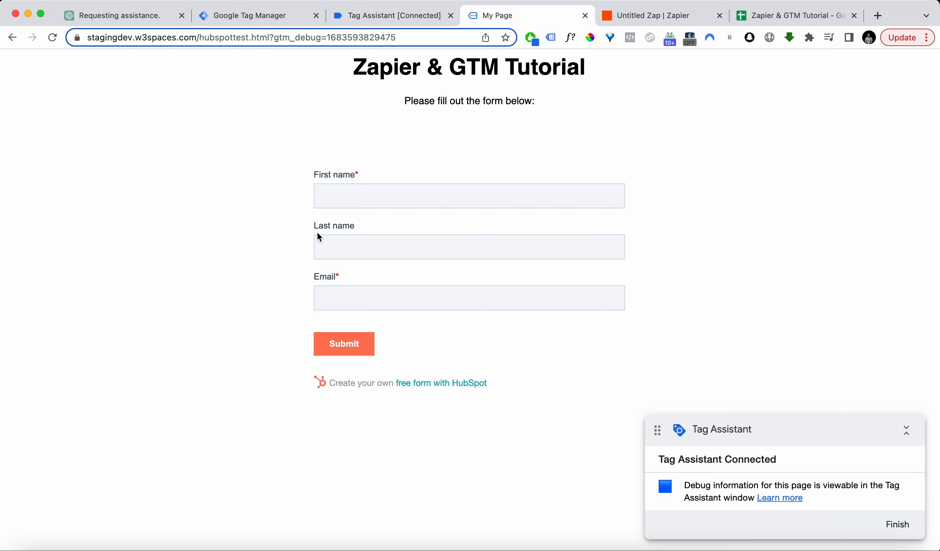
Switch to Google Tag Manager, open the Zapier - Webhook tag for editing and review its custom HTML script.
click(266, 14)
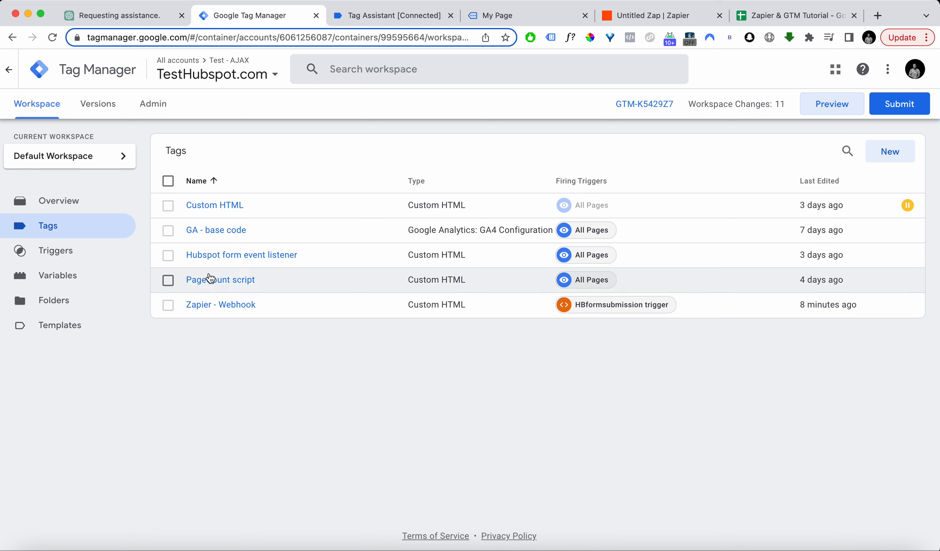
click(214, 307)
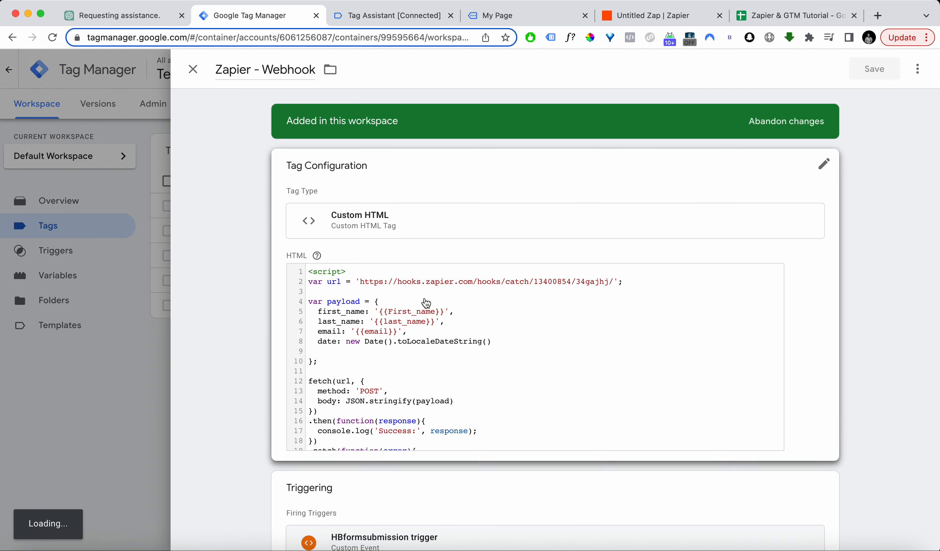
click(482, 368)
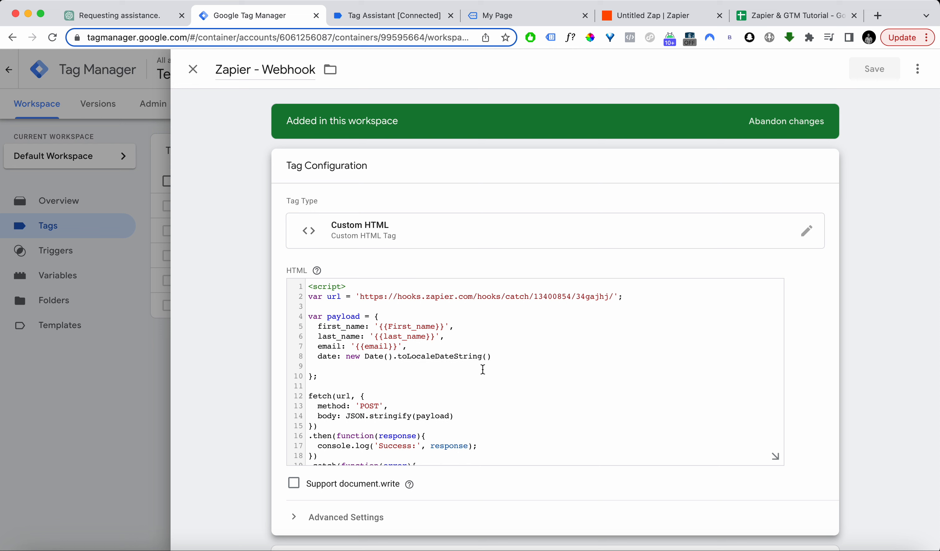
scroll(483, 370, down, 2)
scroll(483, 370, up, 2)
Copy the webhook URL from the Zapier trigger, paste it as the url value in the Zapier - Webhook tag's script, and close the tag.
click(664, 14)
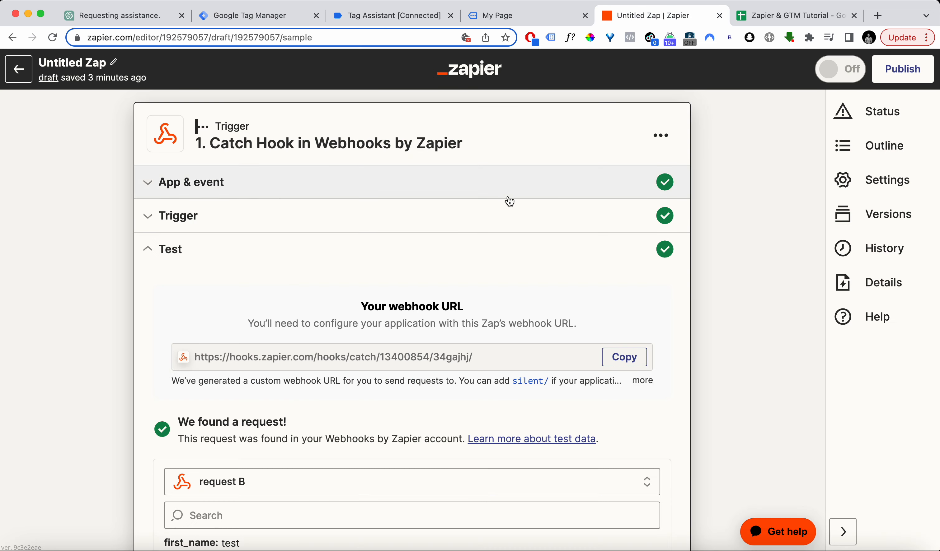
click(606, 358)
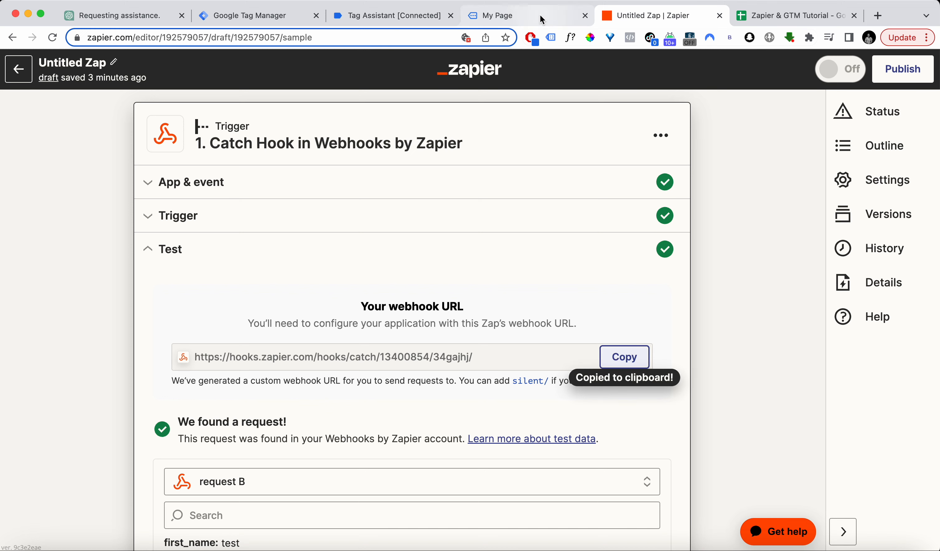
click(262, 16)
drag(615, 298, 362, 298)
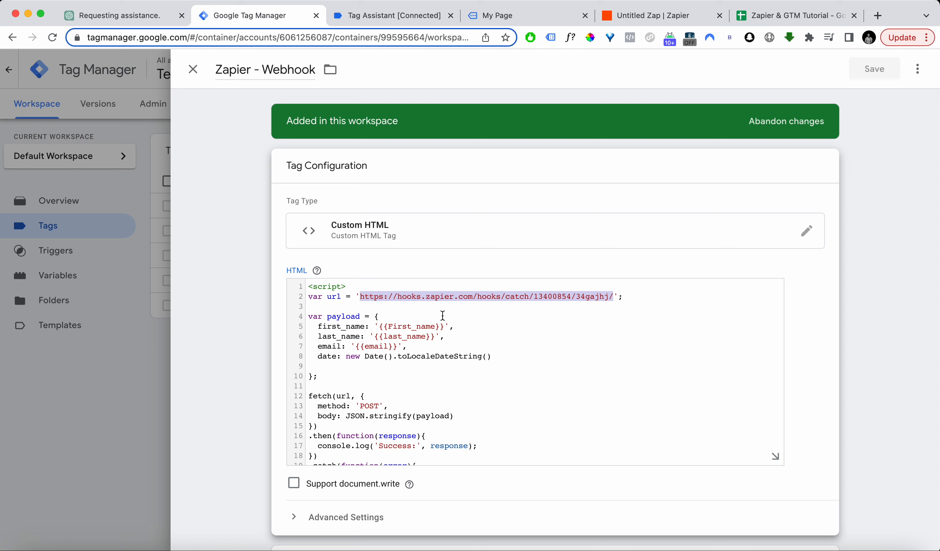
key(super+v)
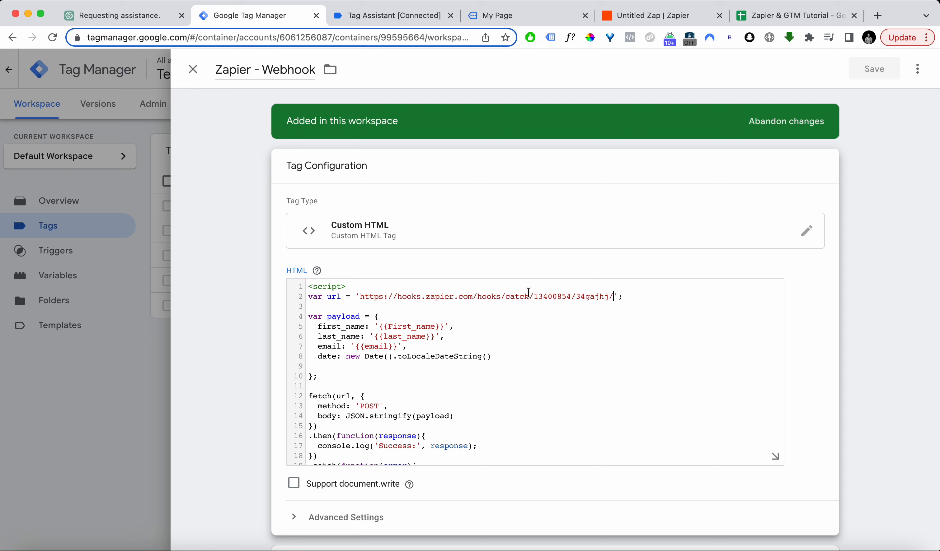
scroll(545, 291, down, 2)
scroll(492, 307, up, 2)
click(192, 72)
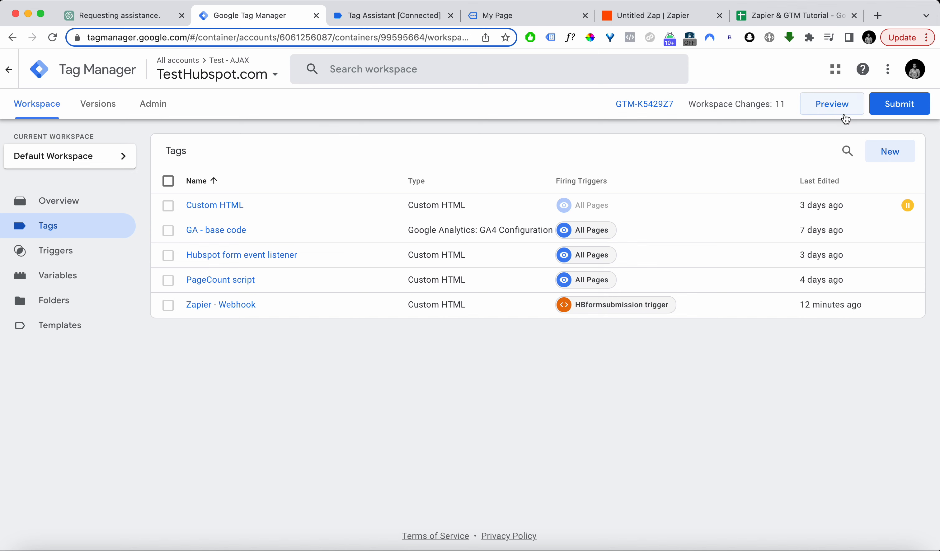
Start a preview of the container and switch to the connected test form page.
click(845, 115)
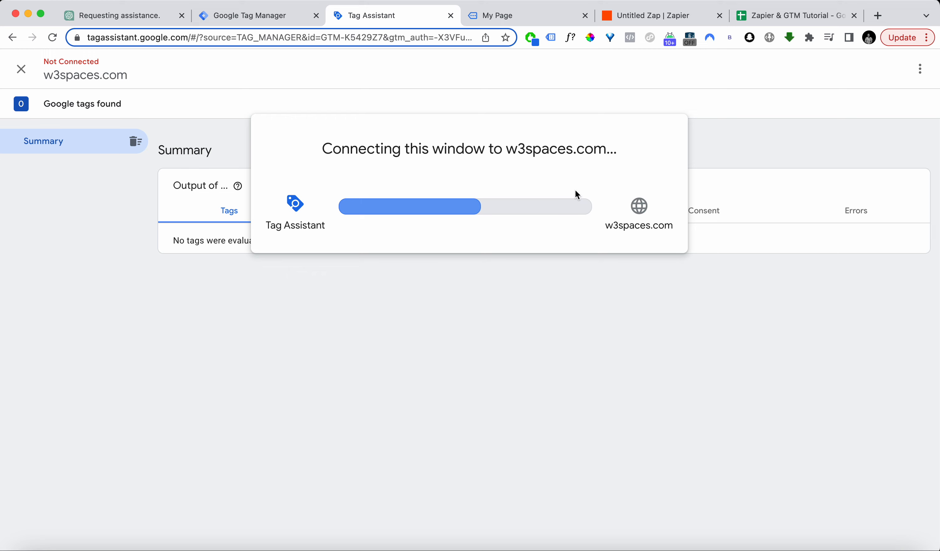
click(509, 16)
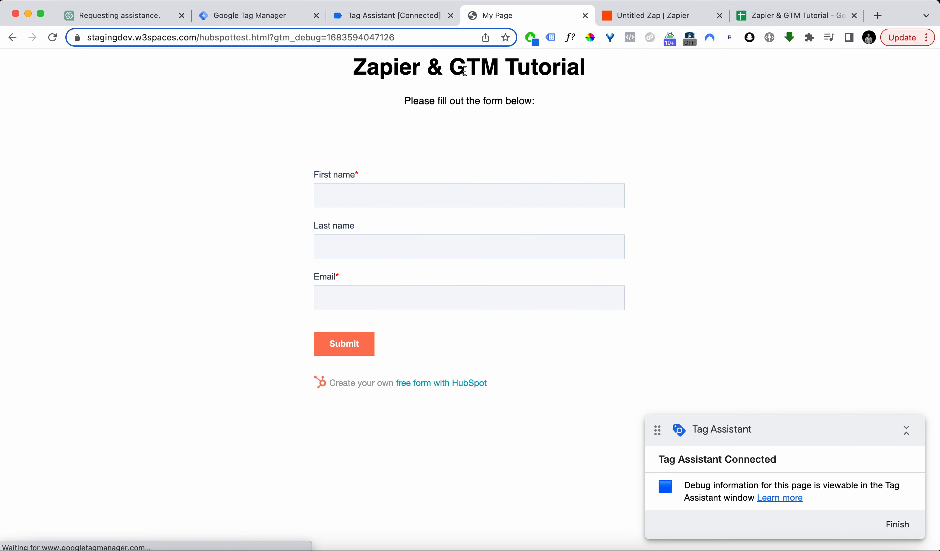
Fill in the form with "test" as first and last name plus a test e-mail address, and submit it.
click(403, 193)
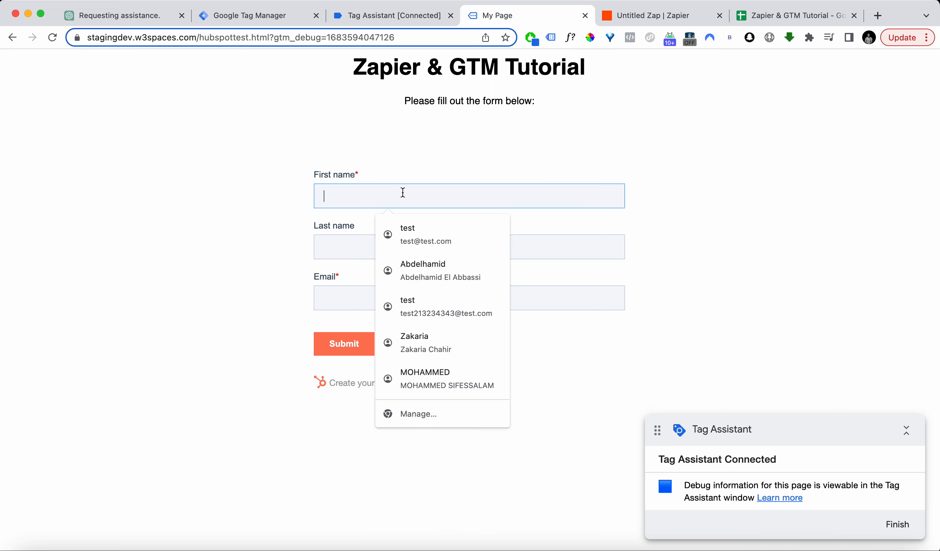
click(408, 227)
double_click(356, 299)
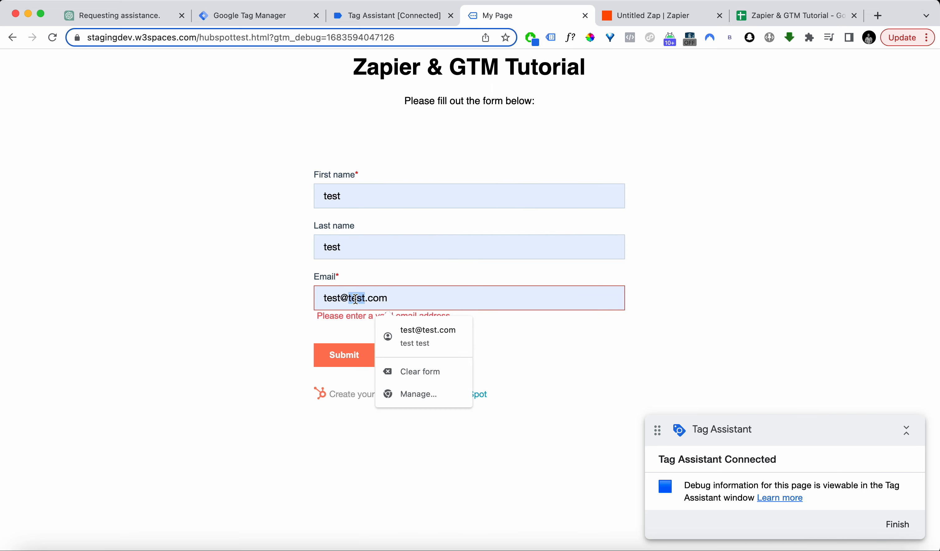
text(img)
double_click(334, 298)
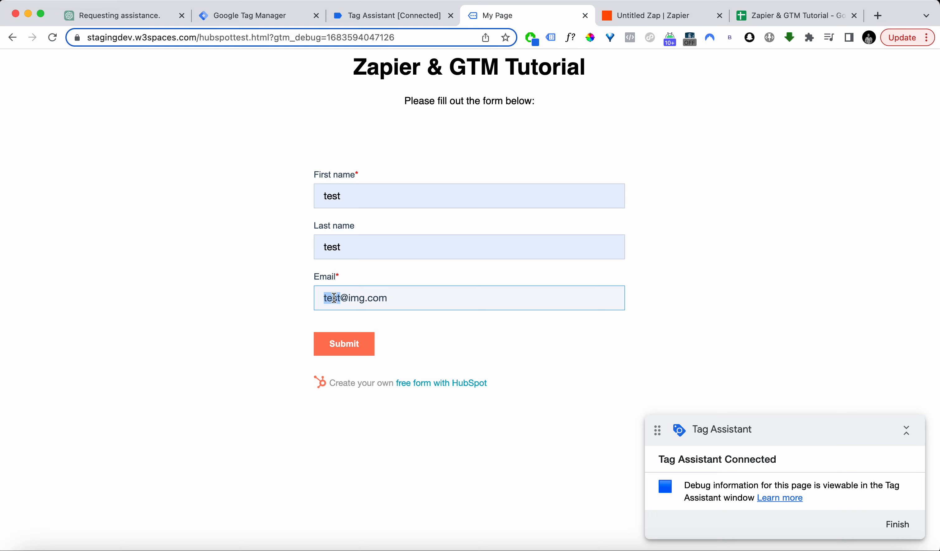
text(img)
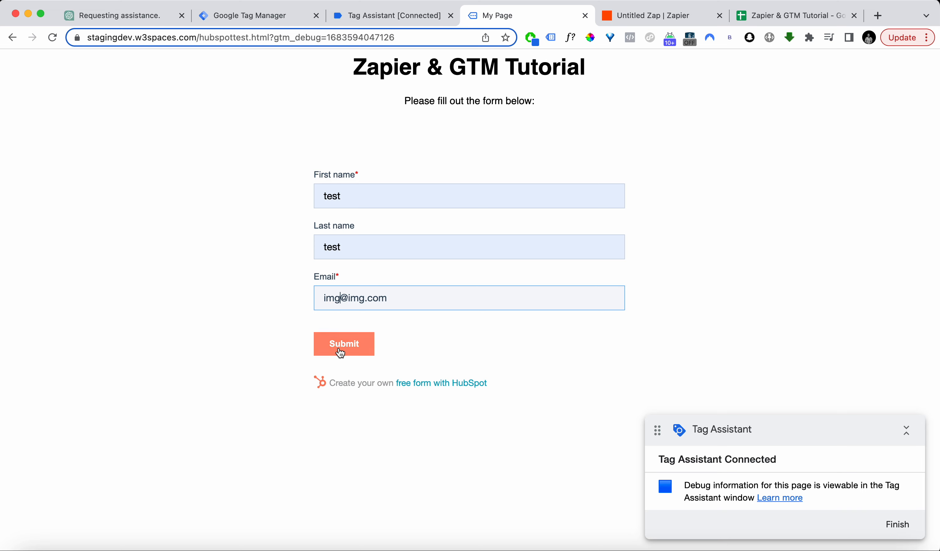
click(343, 351)
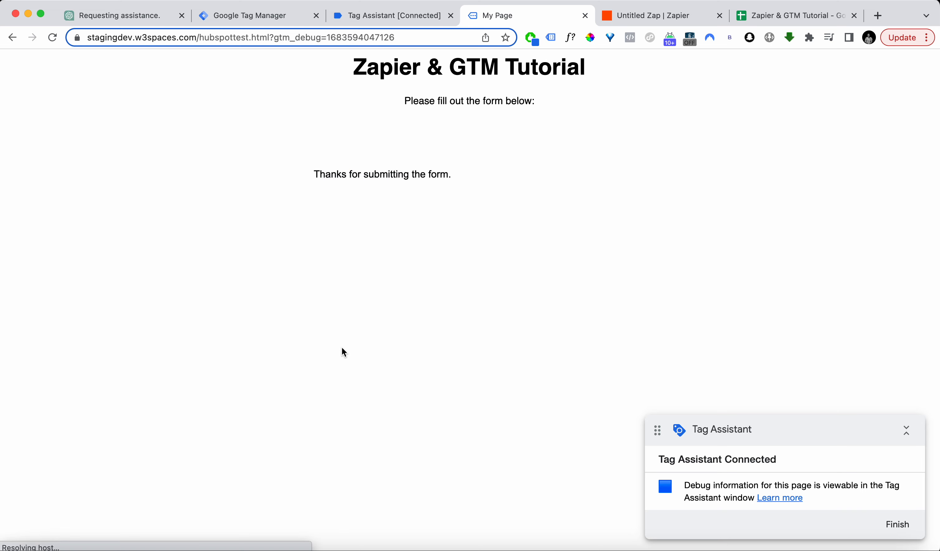
Examine the hubspotFormSubmit event in Tag Assistant, including its pushed data layer values and the tags it fired.
click(402, 23)
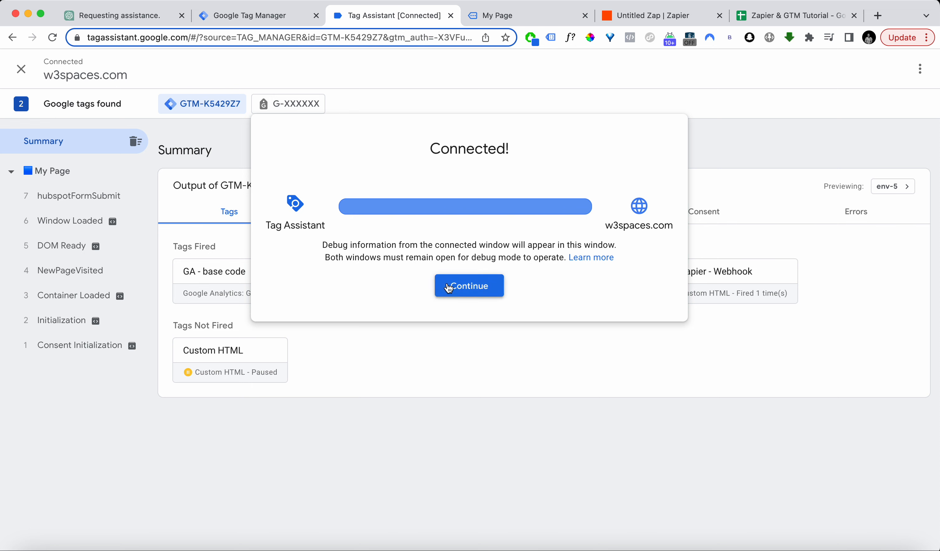
click(468, 286)
click(109, 204)
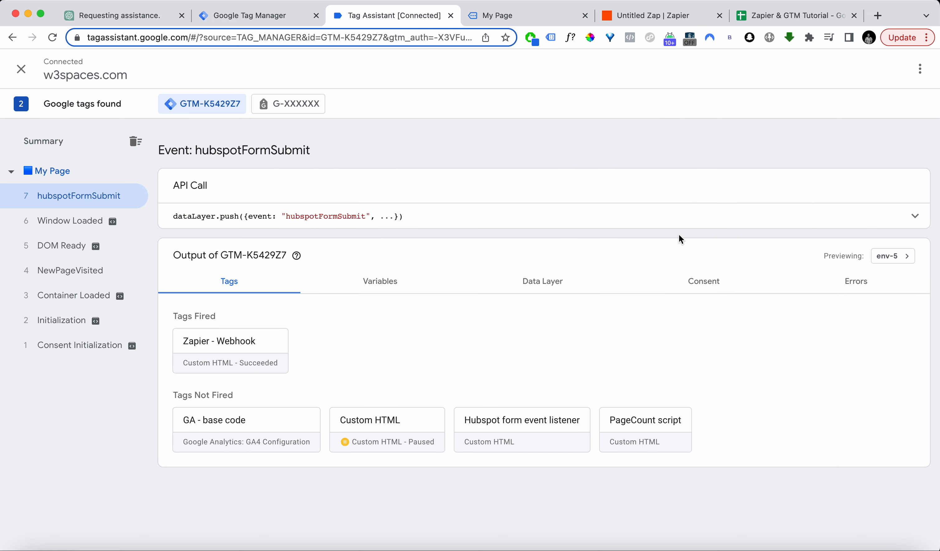
click(691, 225)
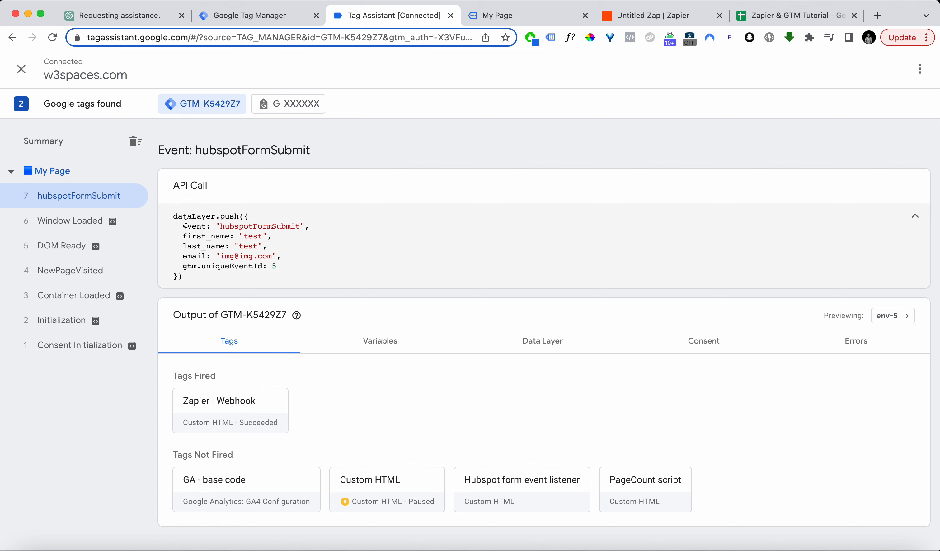
drag(183, 227, 289, 276)
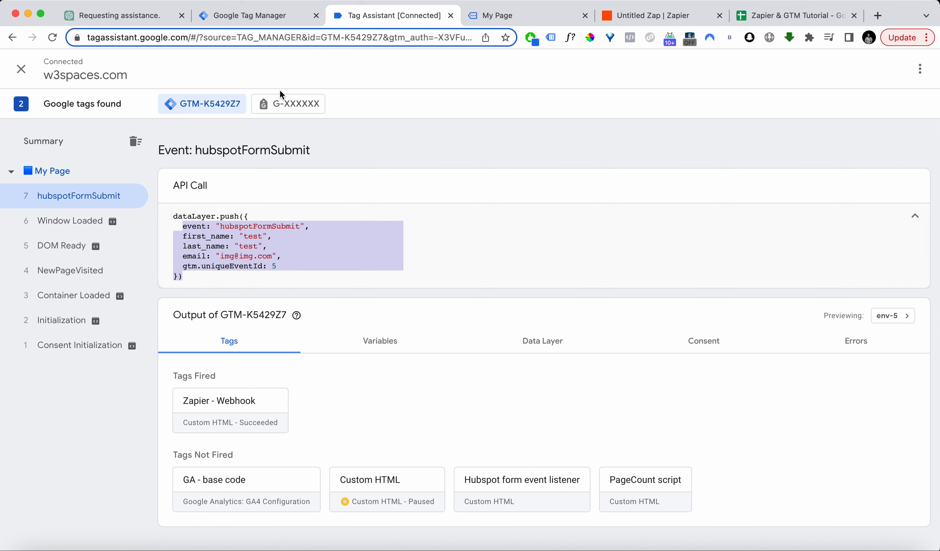
click(274, 19)
click(355, 18)
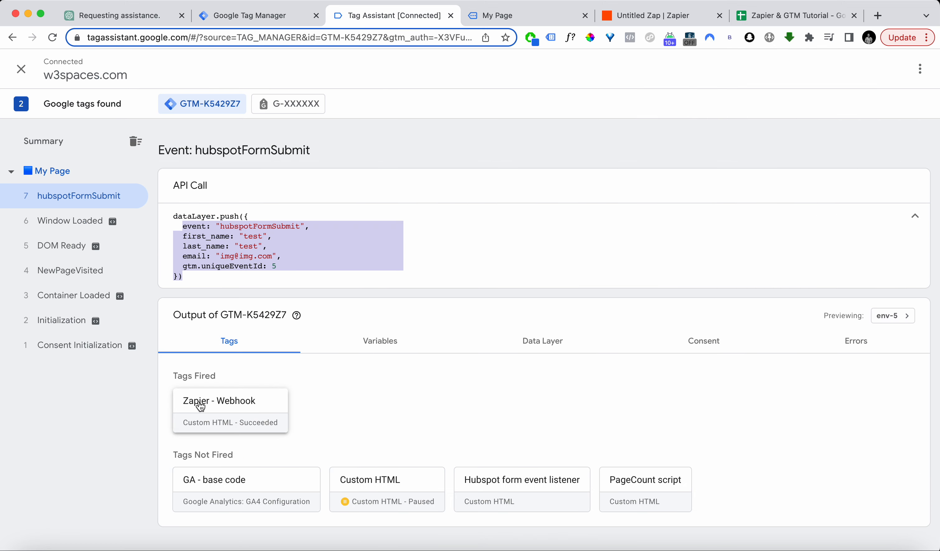
Return to the Zapier trigger test, load more requests and select request C as the sample.
click(695, 23)
scroll(448, 316, down, 5)
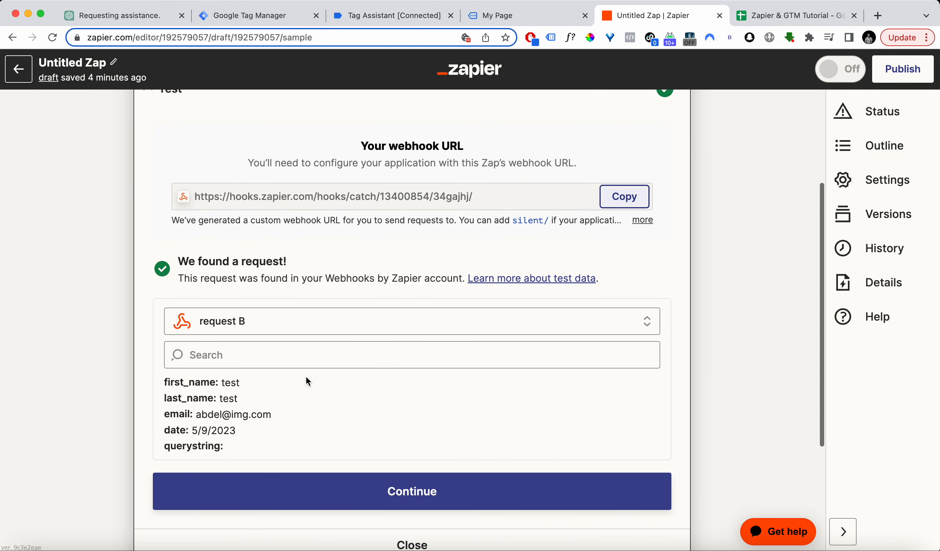
click(358, 330)
click(361, 473)
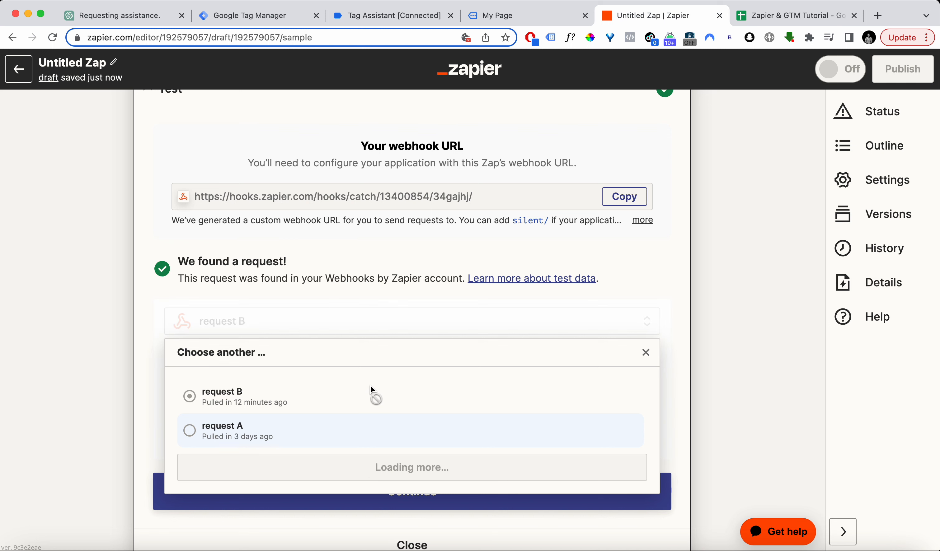
click(300, 405)
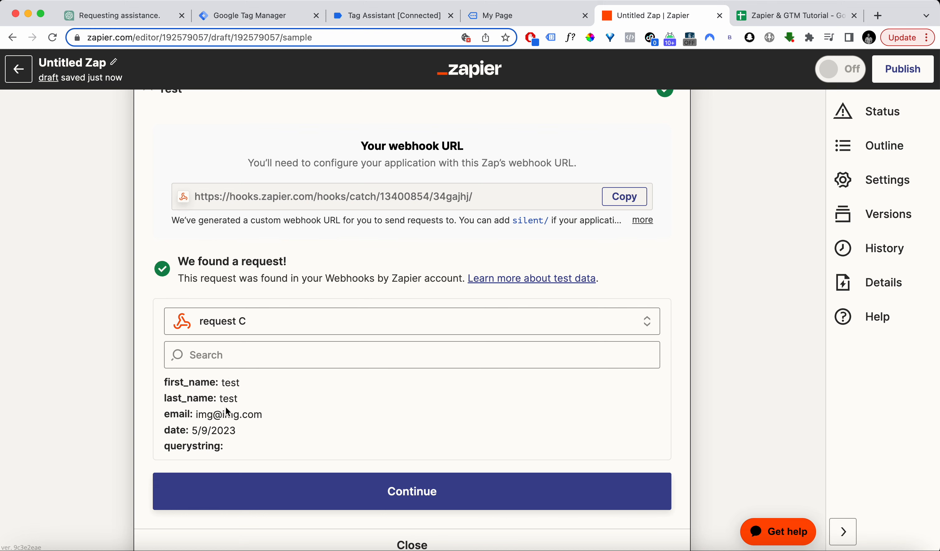
Continue to the Create Spreadsheet Row action, keep the mapped date, name and email fields, and retest the action.
click(326, 483)
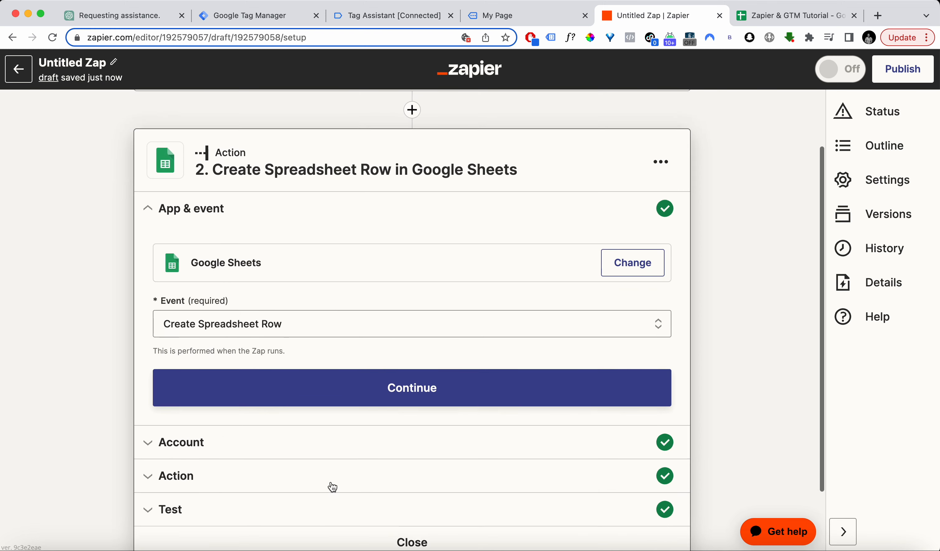
scroll(484, 377, down, 2)
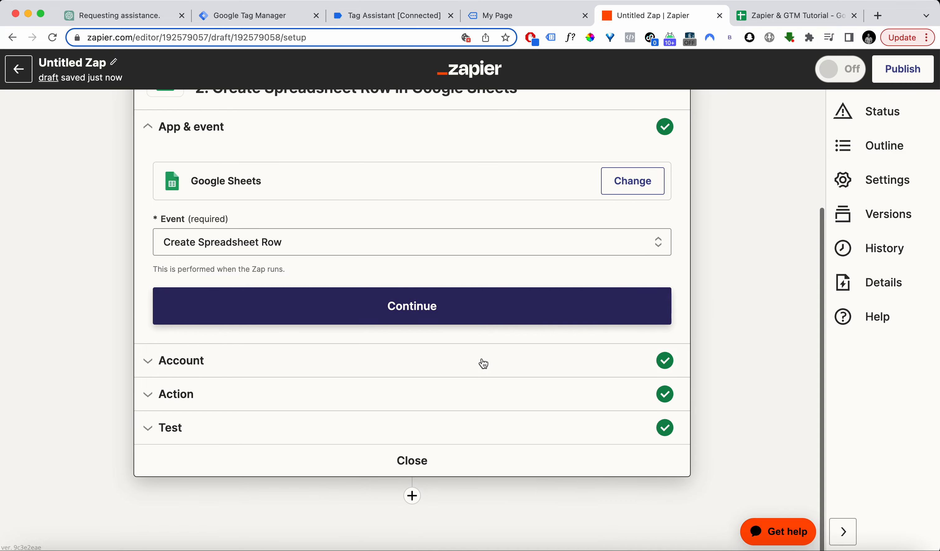
click(489, 316)
click(212, 339)
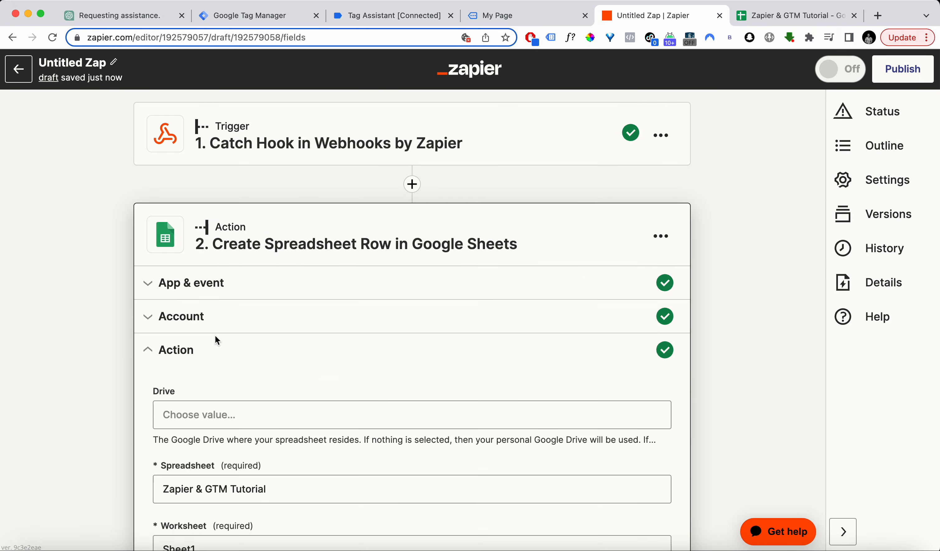
scroll(298, 377, down, 5)
scroll(297, 377, down, 5)
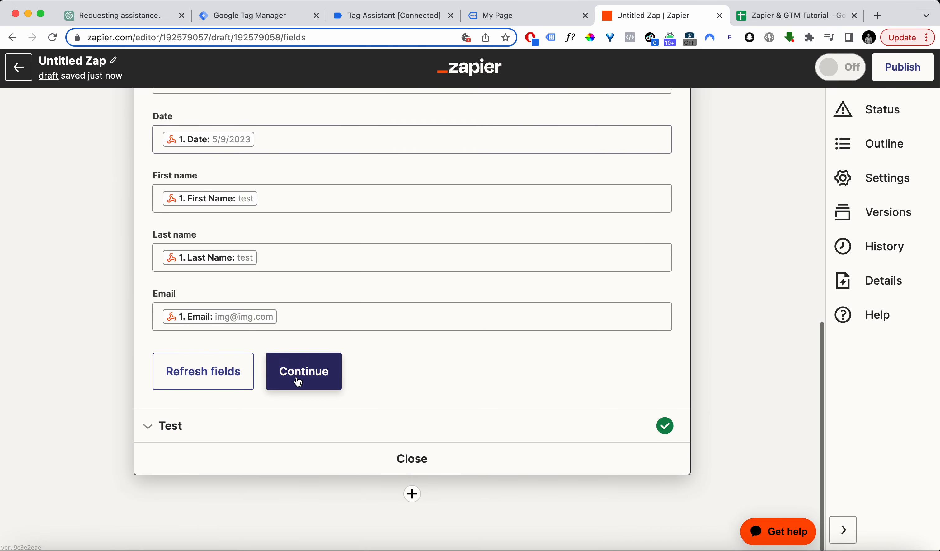
click(310, 389)
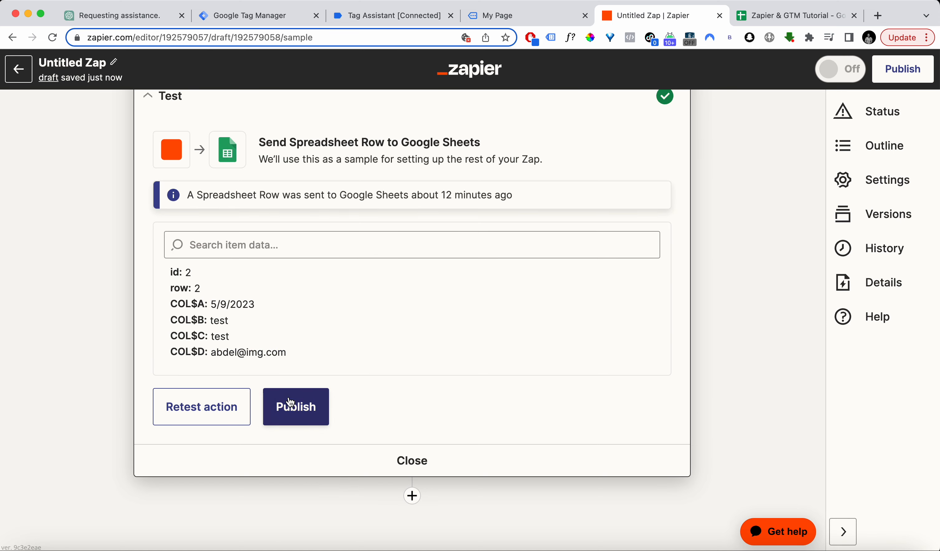
click(237, 417)
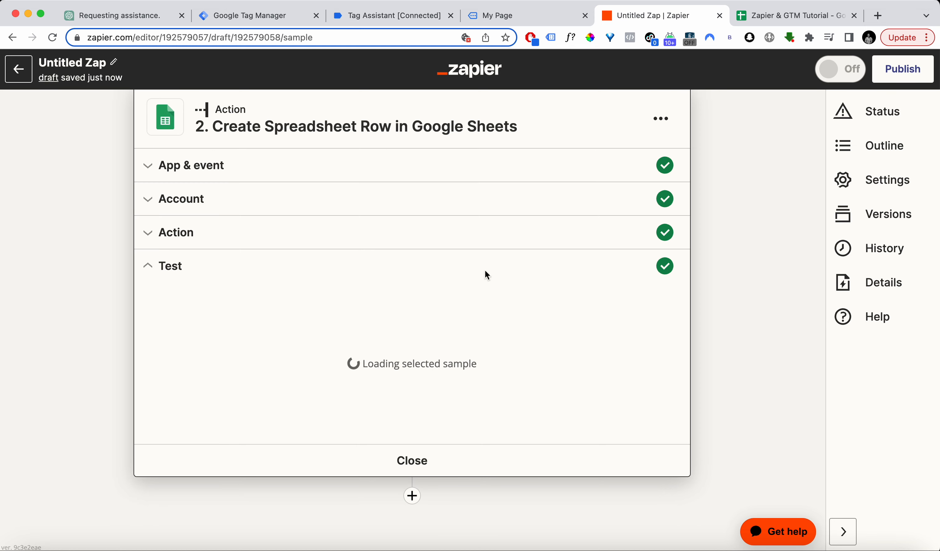
Switch to the Zapier & GTM Tutorial spreadsheet and format column A with the Date number format.
click(777, 17)
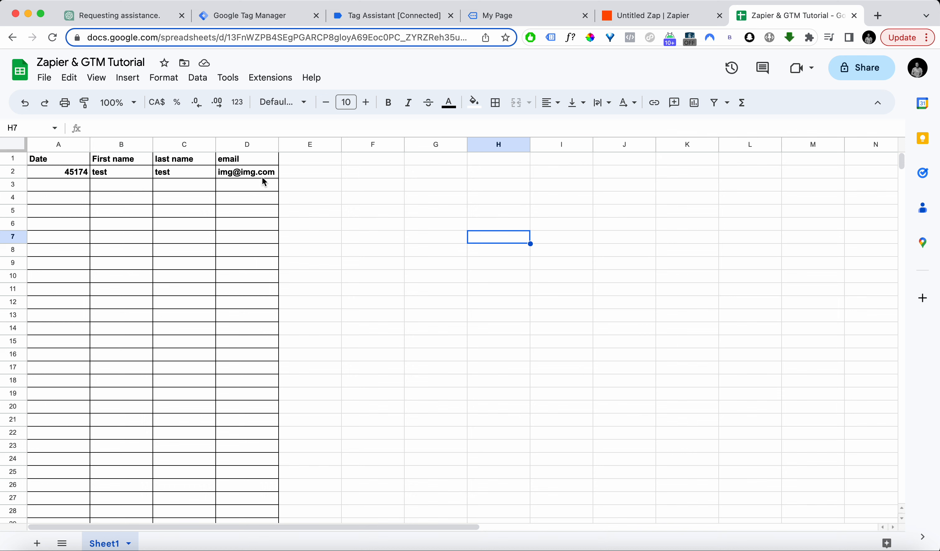
click(61, 146)
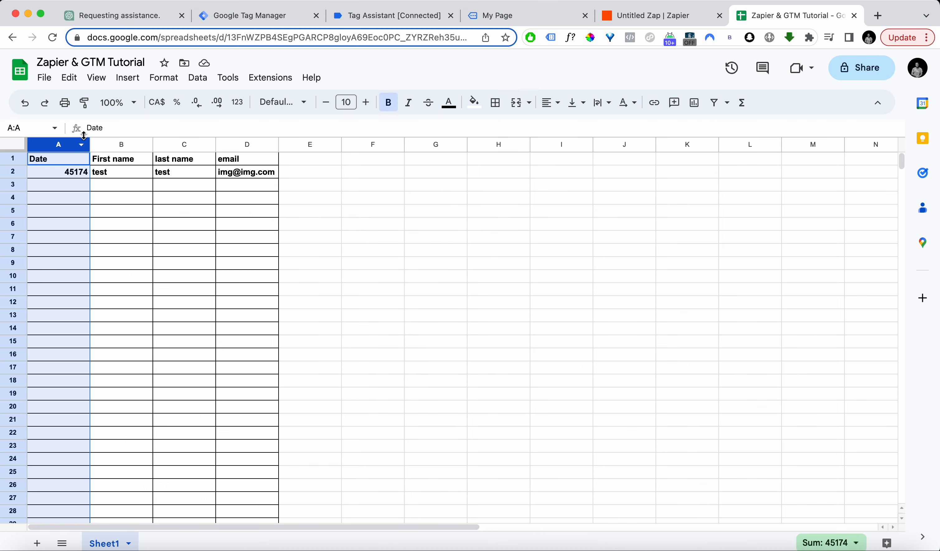
click(162, 77)
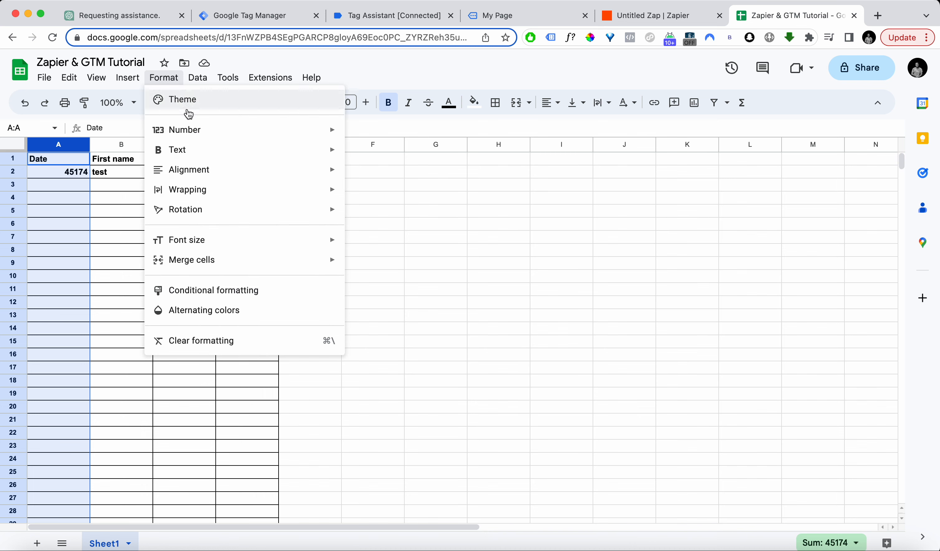
mouse_move(192, 136)
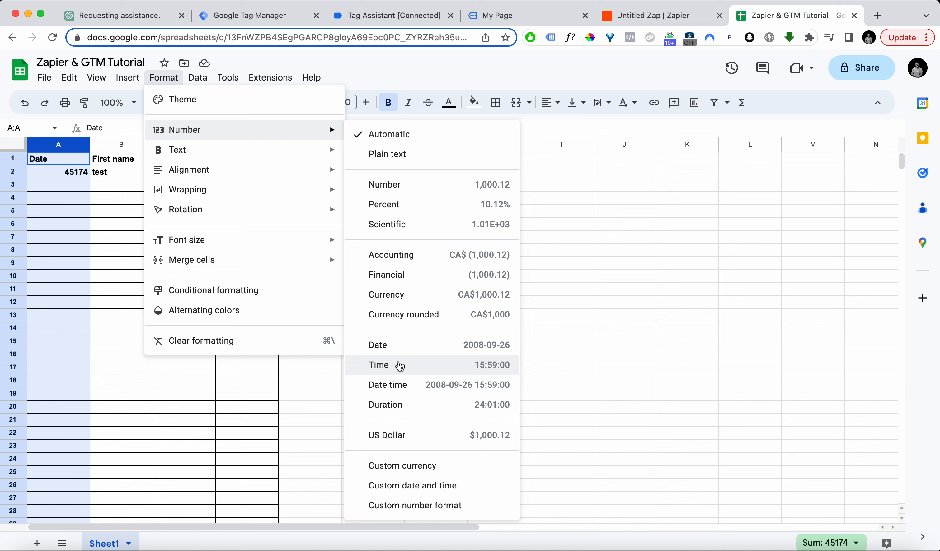
click(400, 346)
click(402, 342)
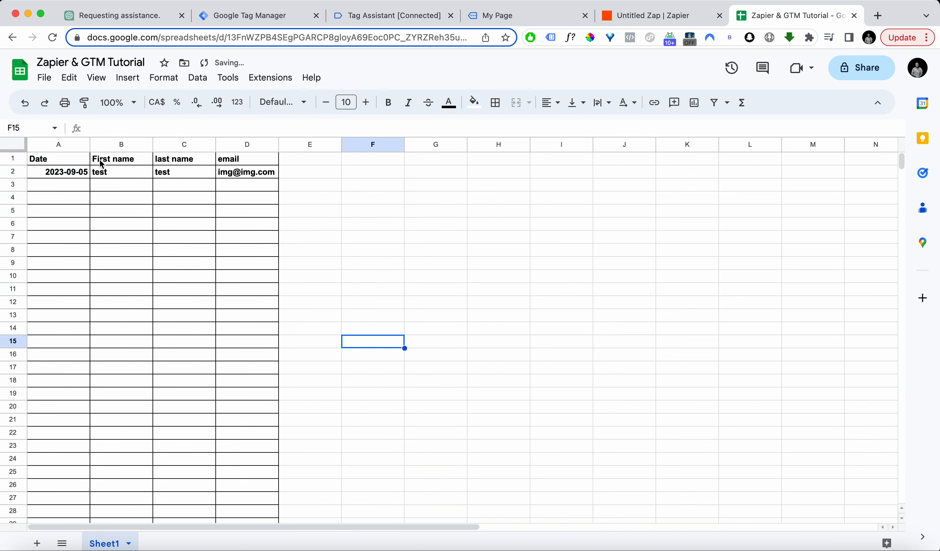